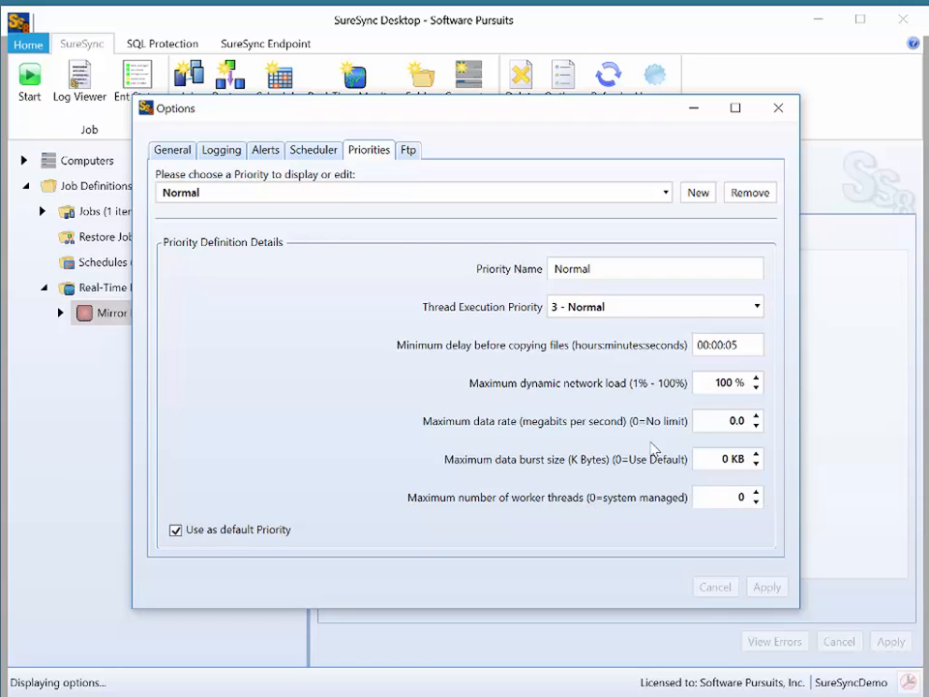
Step: Review the definitions of the 10Mbps, 50% of Net and 2 Threads priorities, and close the options window
{"action": "left_click", "coordinate": [423, 197]}
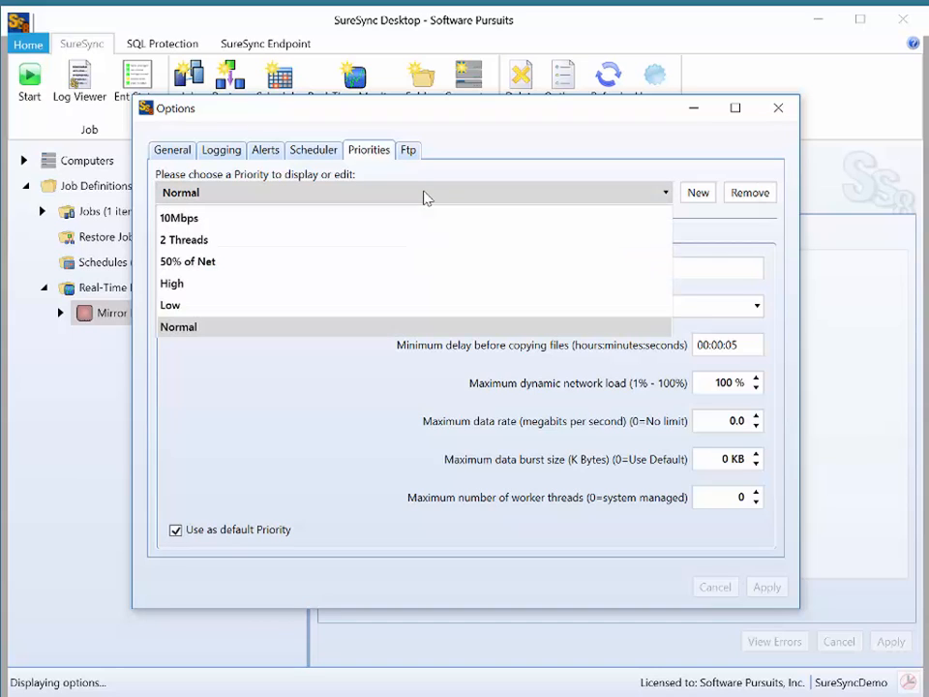
{"action": "left_click", "coordinate": [413, 218]}
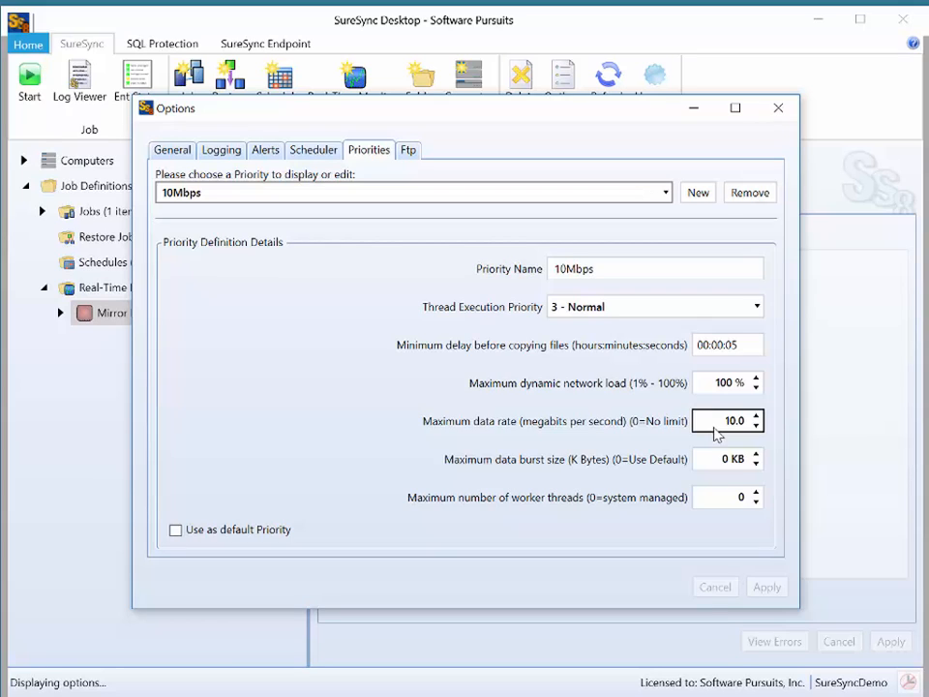
{"action": "left_click", "coordinate": [401, 196]}
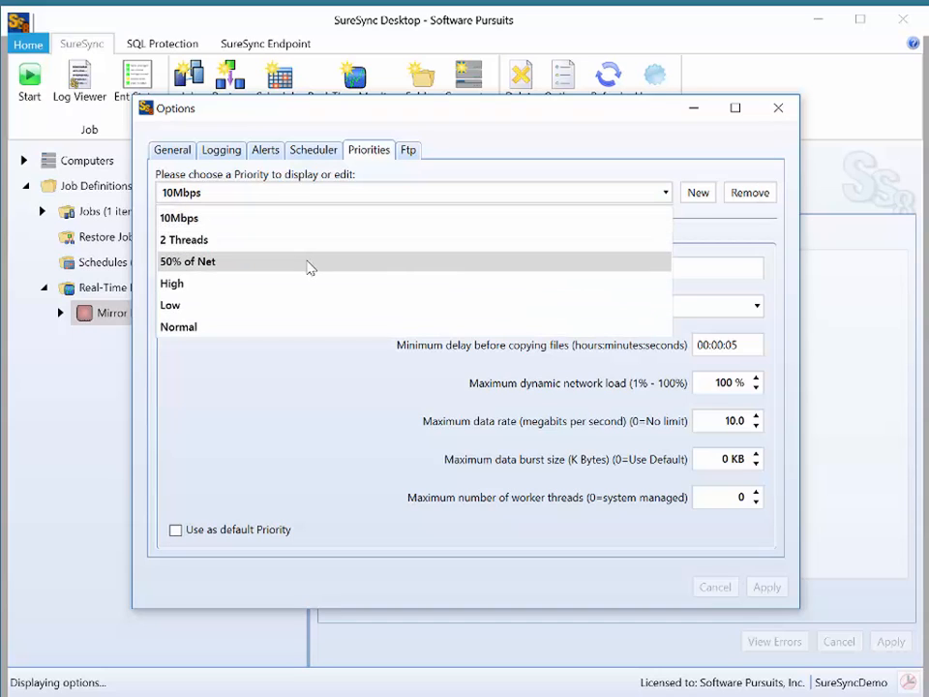
{"action": "left_click", "coordinate": [309, 263]}
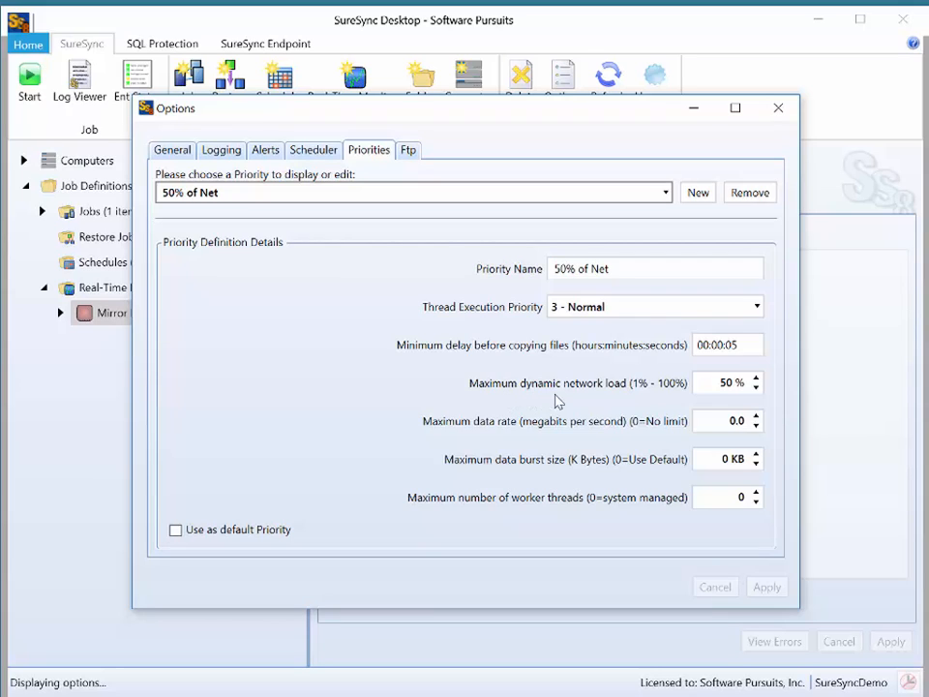
{"action": "left_click", "coordinate": [699, 384]}
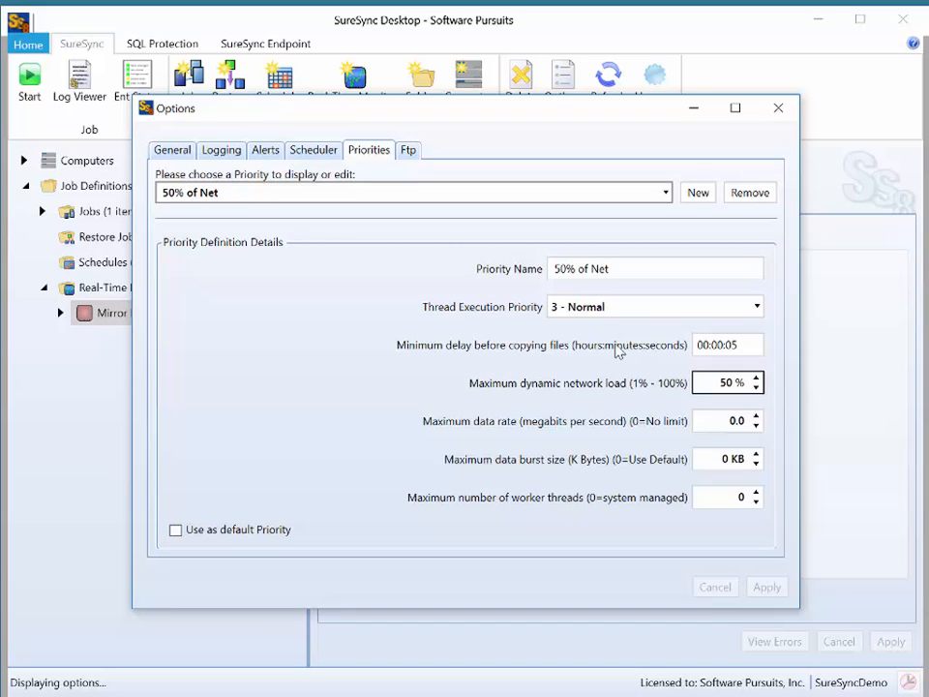
{"action": "left_click", "coordinate": [348, 201]}
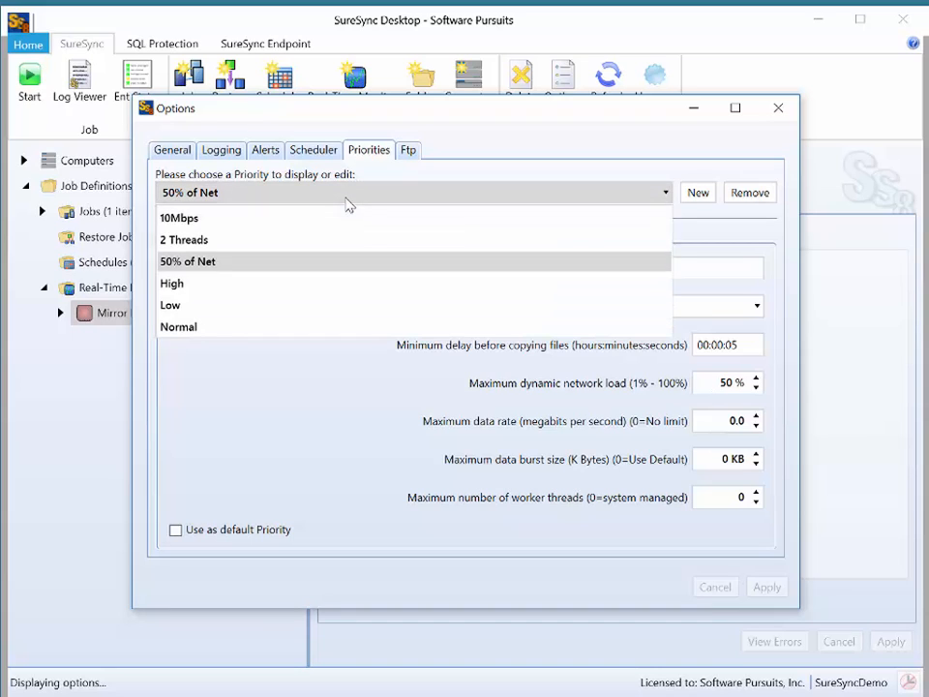
{"action": "left_click", "coordinate": [301, 242]}
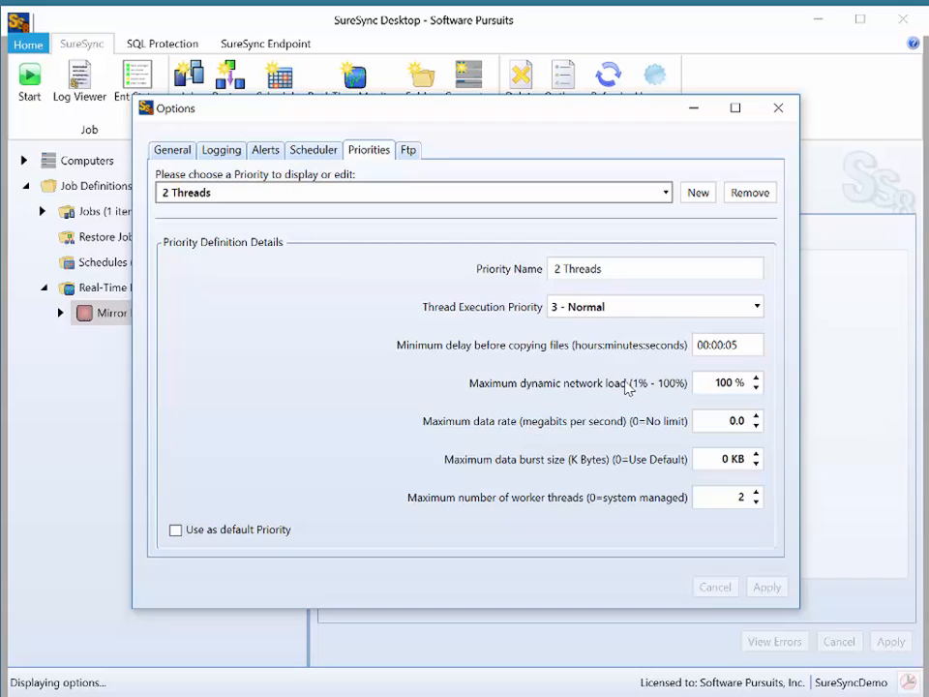
{"action": "left_click", "coordinate": [719, 352]}
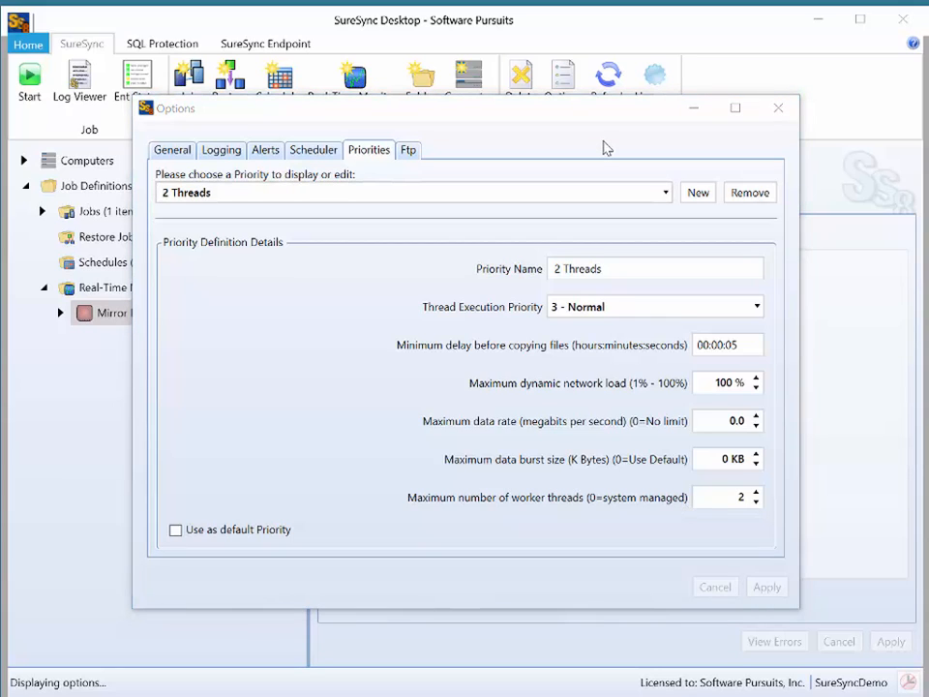
{"action": "left_click", "coordinate": [778, 109]}
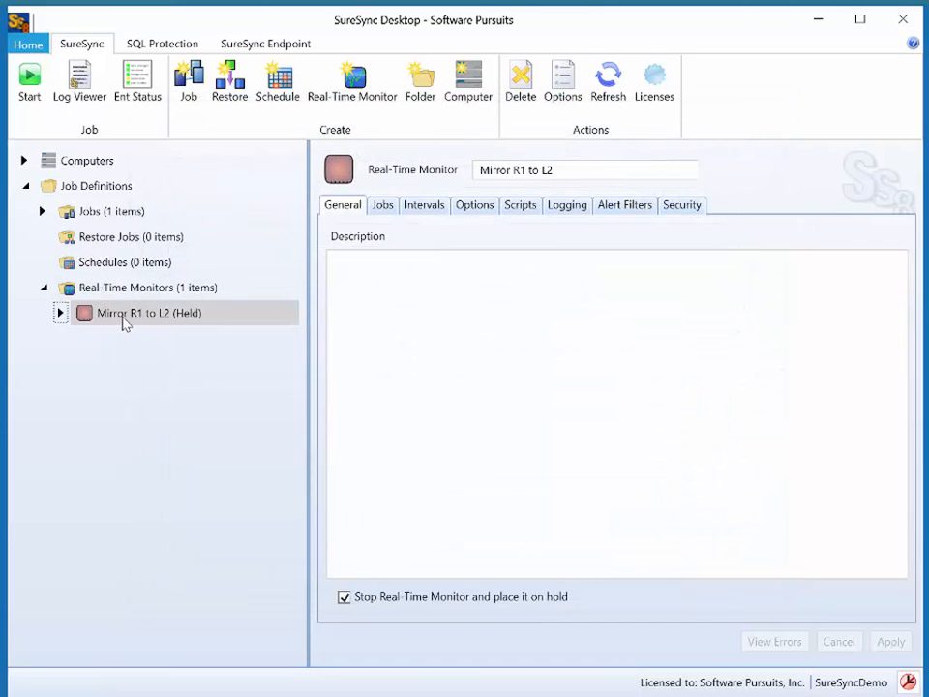
Step: Review the priorities available for the existing interval of the Mirror R1 to L2 real-time monitor, and leave the interval without saving
{"action": "left_click", "coordinate": [124, 316]}
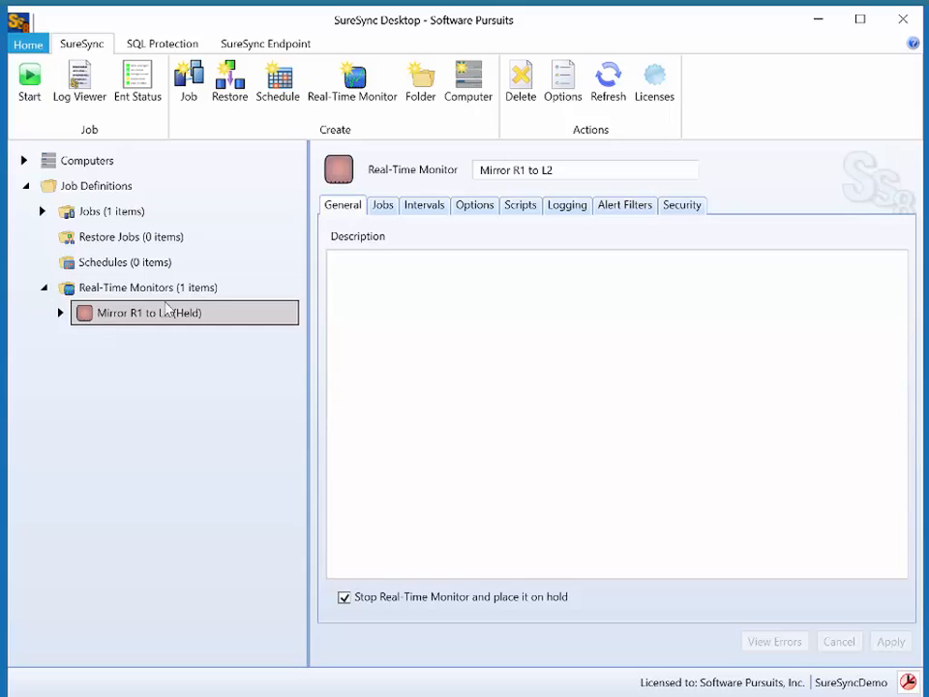
{"action": "left_click", "coordinate": [427, 208]}
{"action": "double_click", "coordinate": [419, 292]}
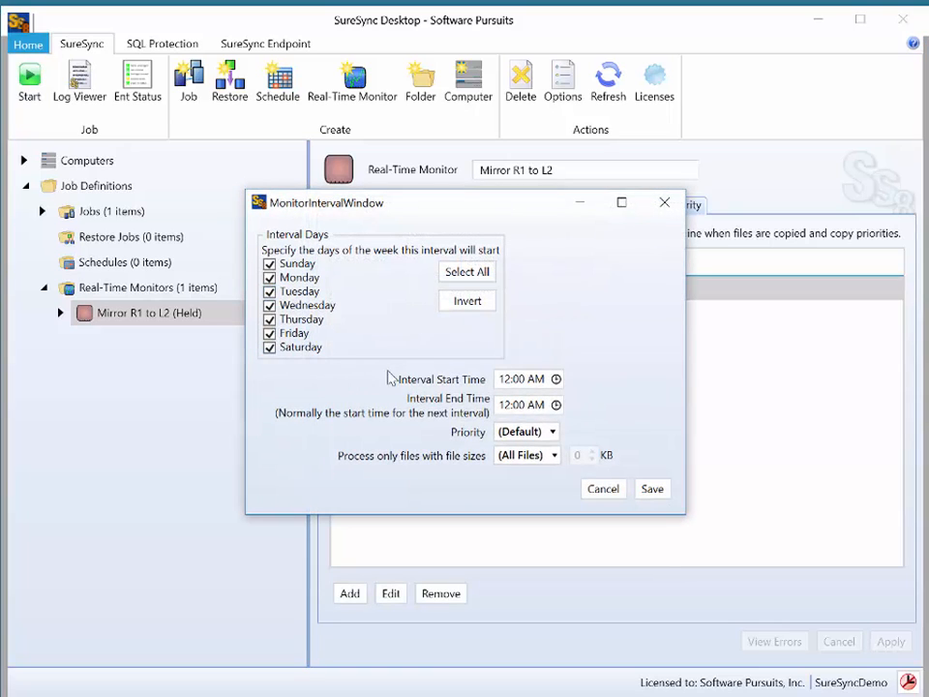
{"action": "left_click", "coordinate": [555, 433]}
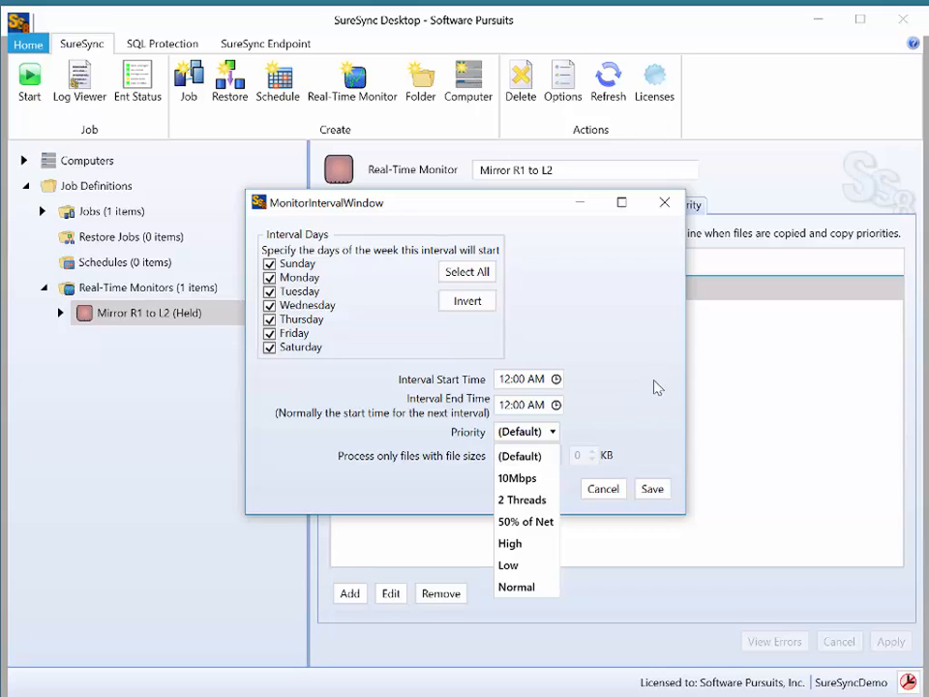
{"action": "left_click", "coordinate": [601, 487]}
{"action": "left_click", "coordinate": [602, 488]}
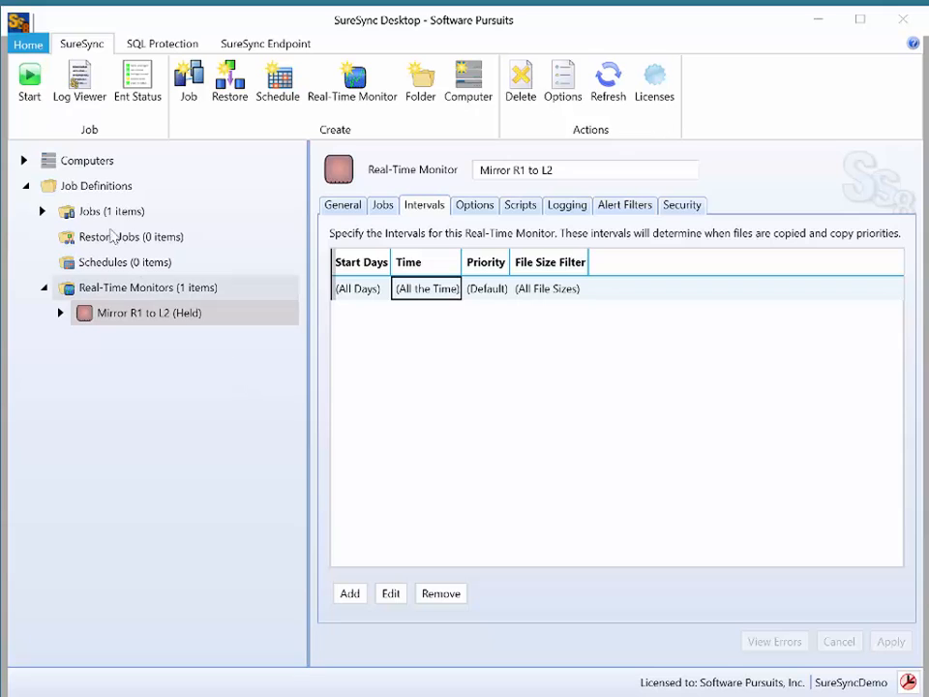
Step: Set the maximum data rate in server L1's throttling settings to 10 megabits per second
{"action": "left_click", "coordinate": [24, 161]}
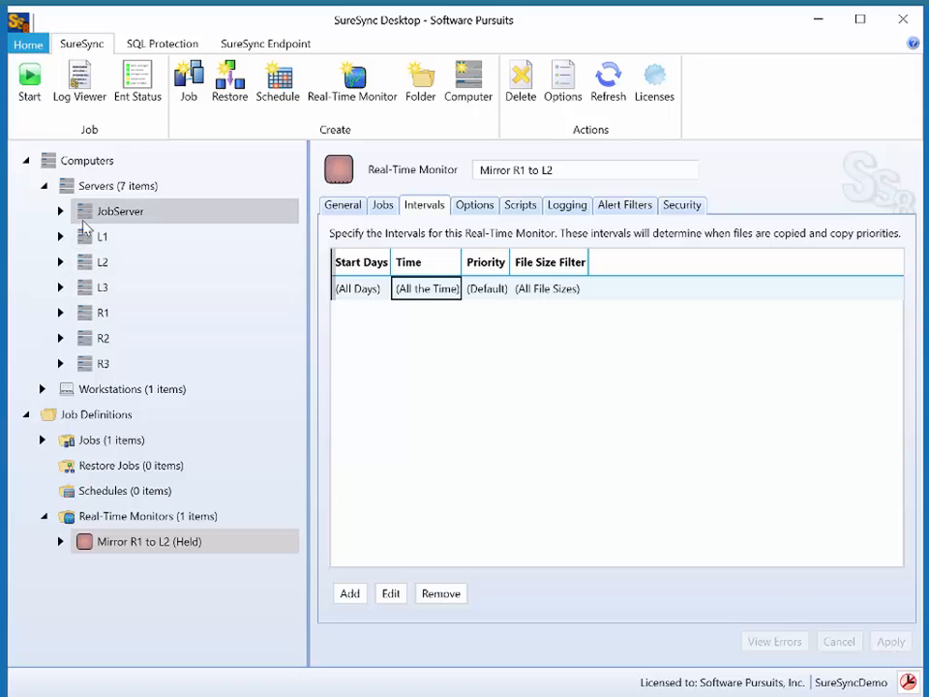
{"action": "left_click", "coordinate": [81, 236]}
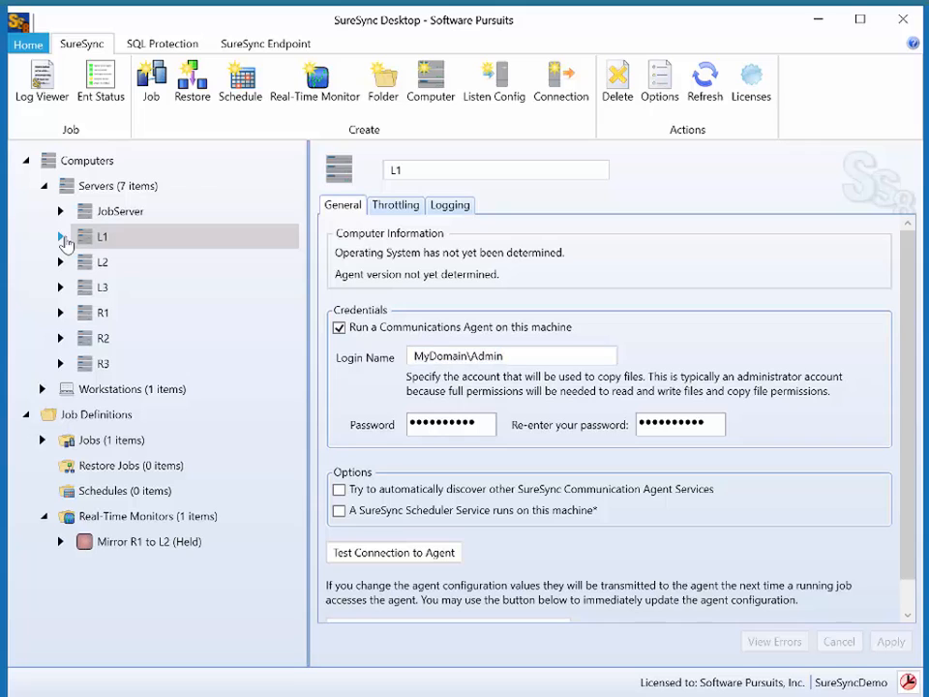
{"action": "left_click", "coordinate": [61, 238]}
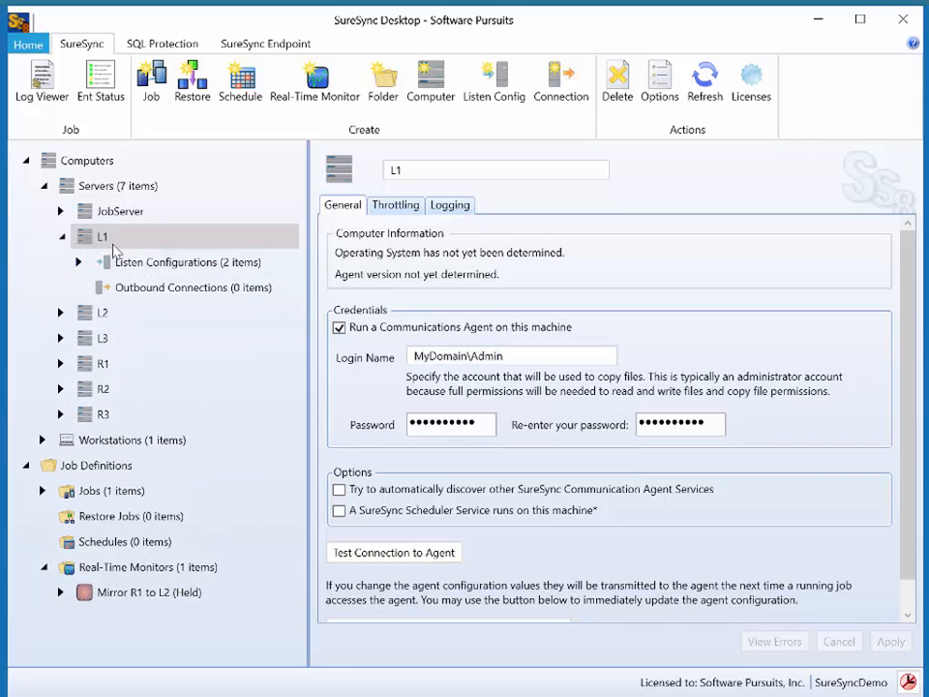
{"action": "left_click", "coordinate": [408, 207]}
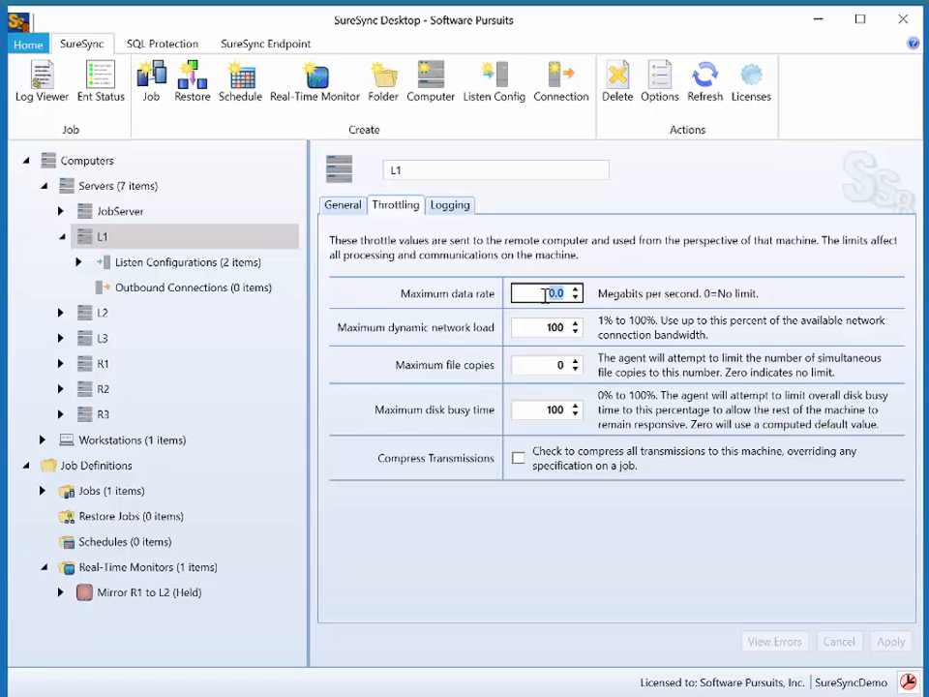
{"action": "type", "text": "10"}
{"action": "key", "text": "Tab"}
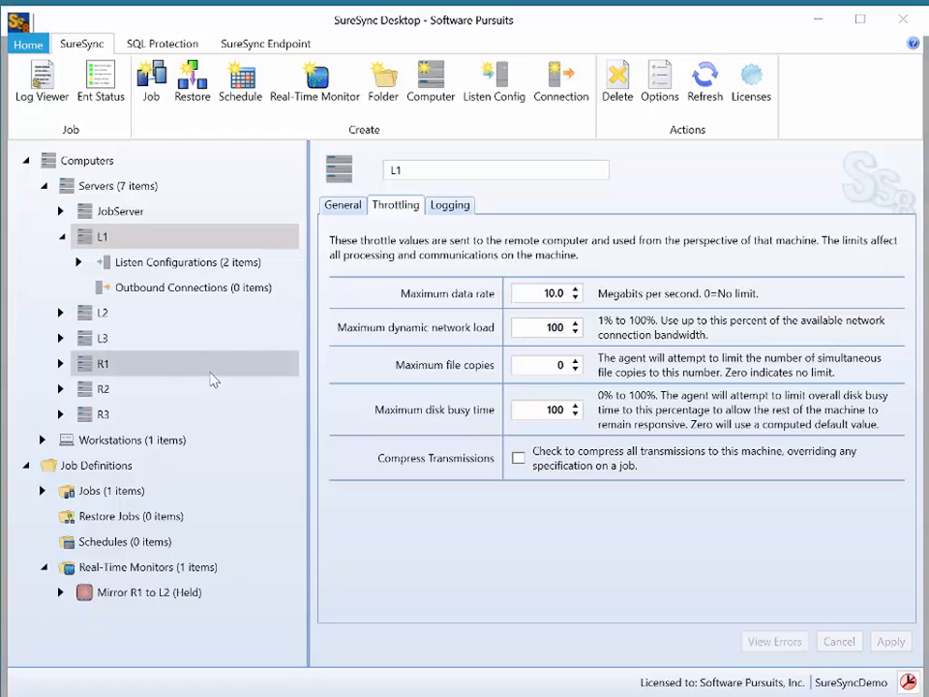
Step: Show the throttling settings of server R1's outbound connection to L2.MyCompany.com
{"action": "left_click", "coordinate": [60, 365]}
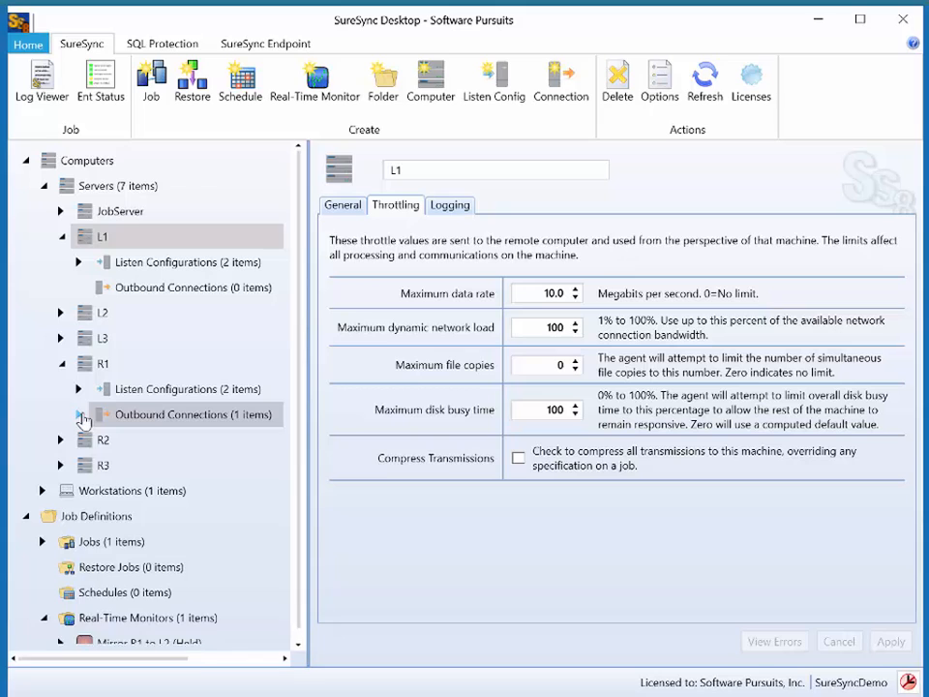
{"action": "left_click", "coordinate": [80, 415]}
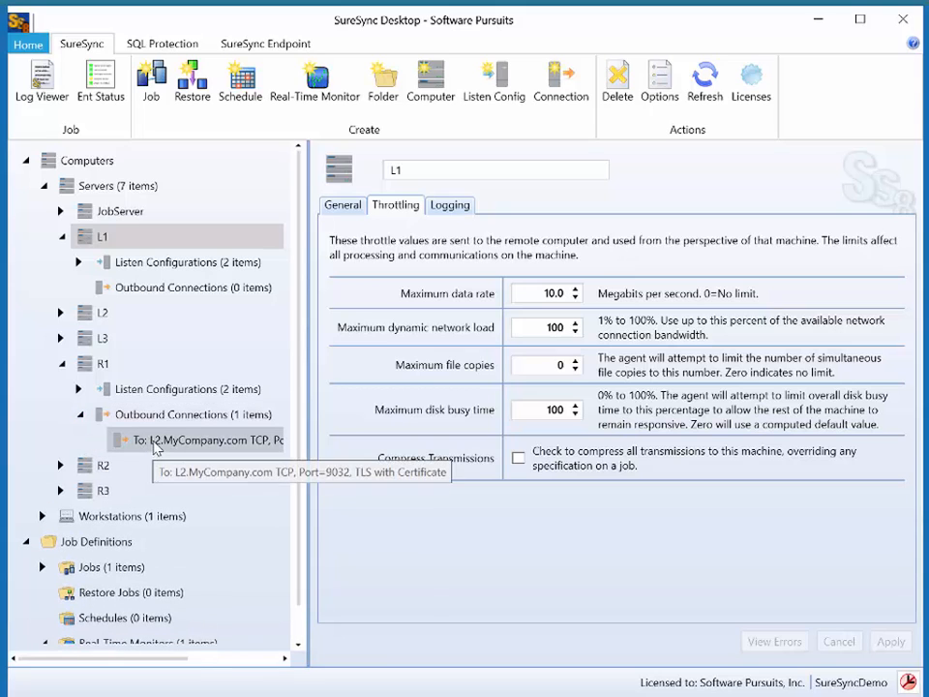
{"action": "left_click", "coordinate": [159, 441]}
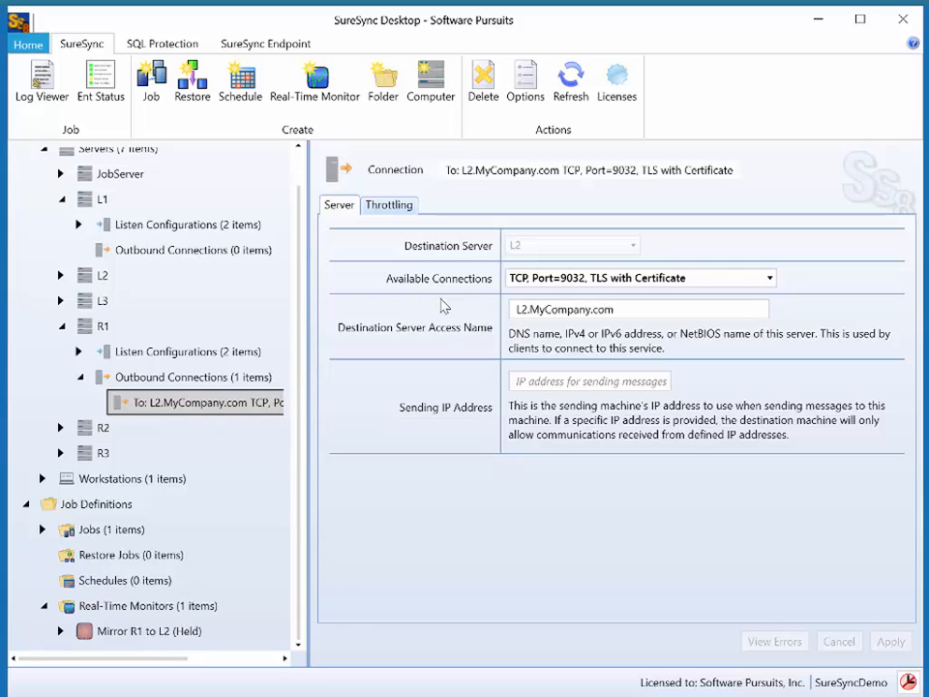
{"action": "left_click", "coordinate": [393, 207]}
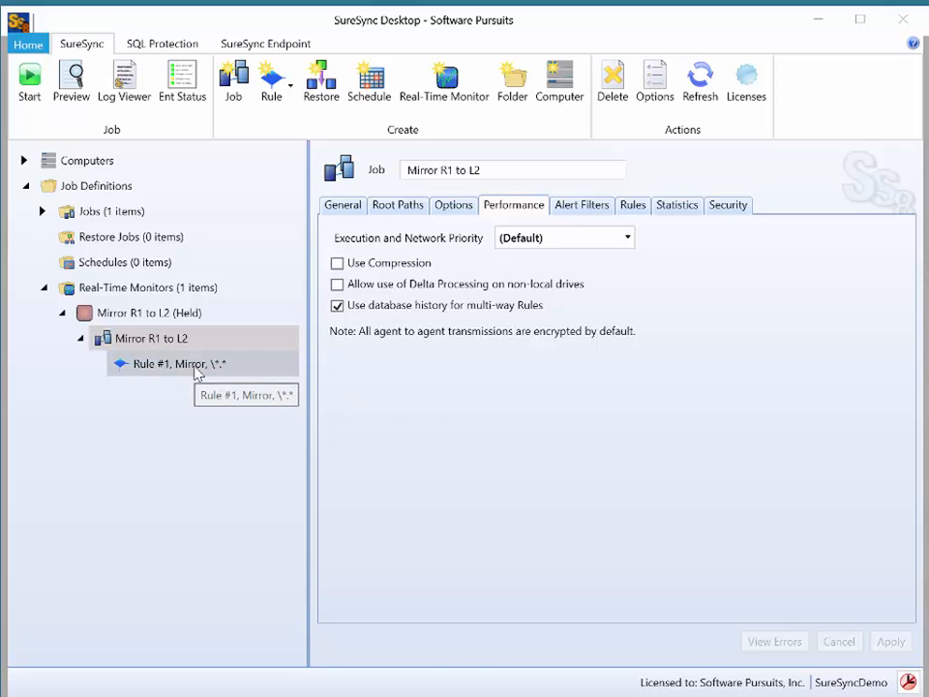
Step: Review the delta options of Rule #1 and the performance settings of the Mirror R1 to L2 job
{"action": "left_click", "coordinate": [195, 370]}
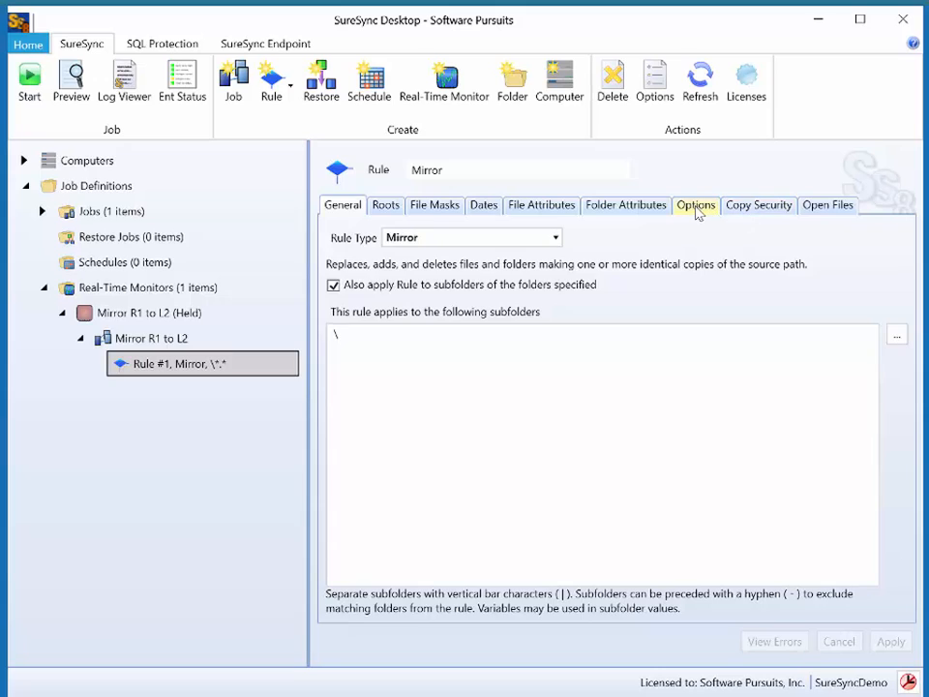
{"action": "left_click", "coordinate": [696, 206]}
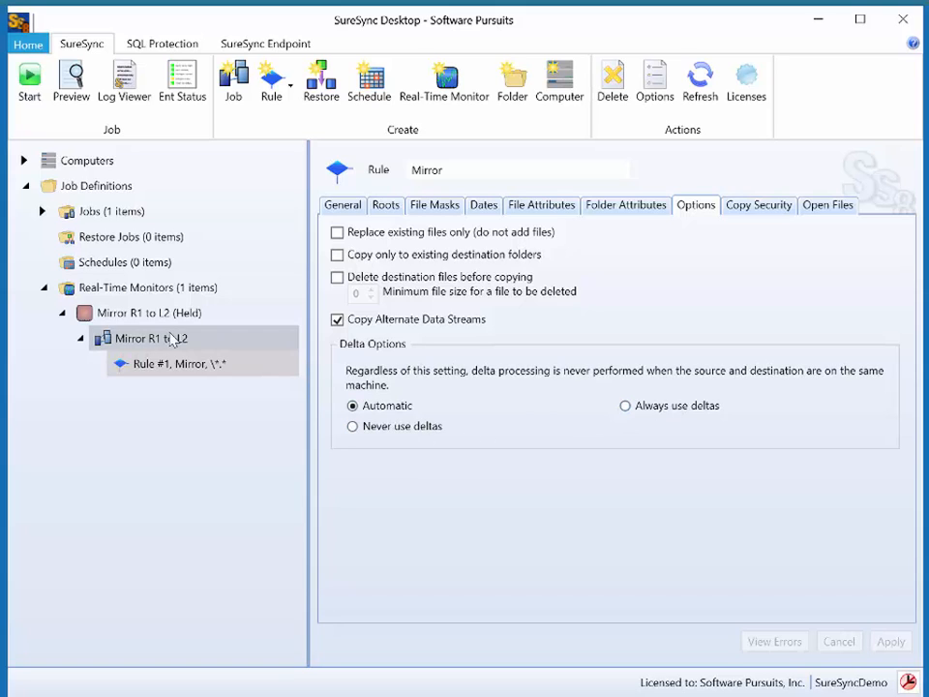
{"action": "left_click", "coordinate": [164, 338]}
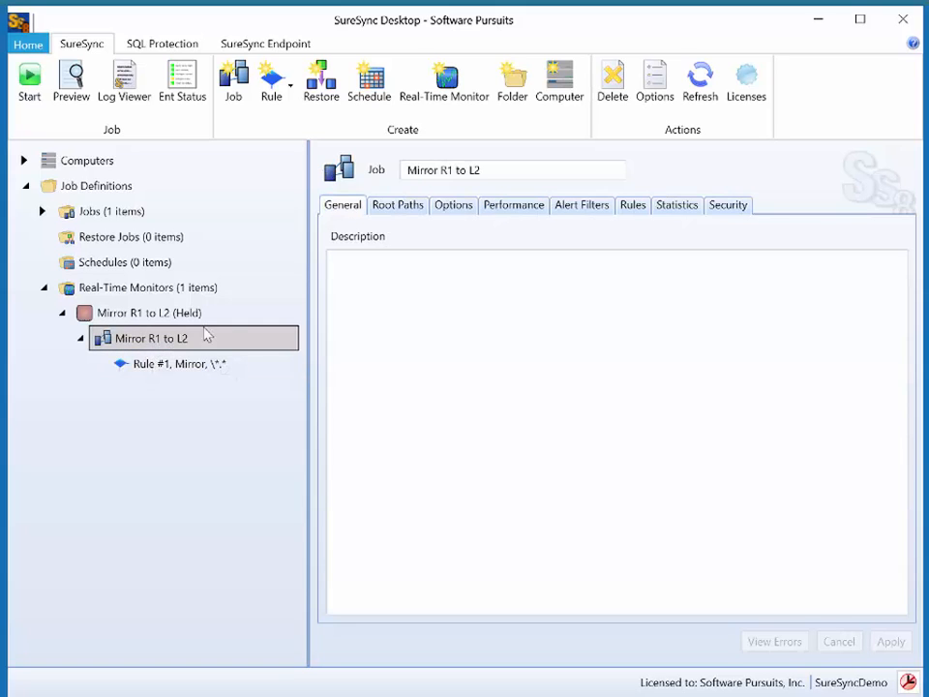
{"action": "left_click", "coordinate": [527, 211]}
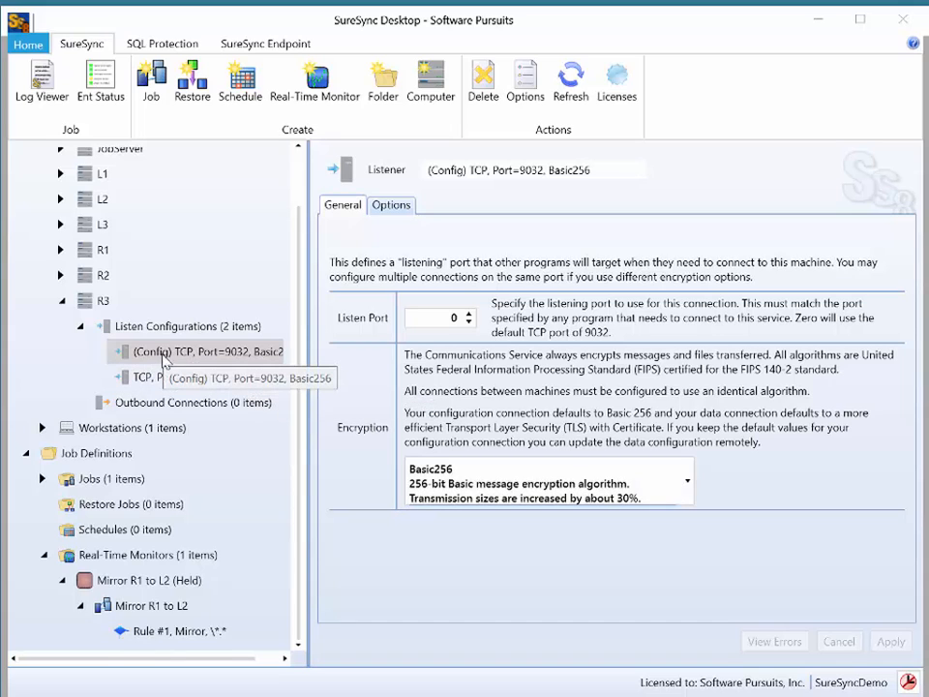
Step: Review the encryption algorithms offered for server R3's configuration listener and its TLS with Certificate listener
{"action": "left_click", "coordinate": [686, 482]}
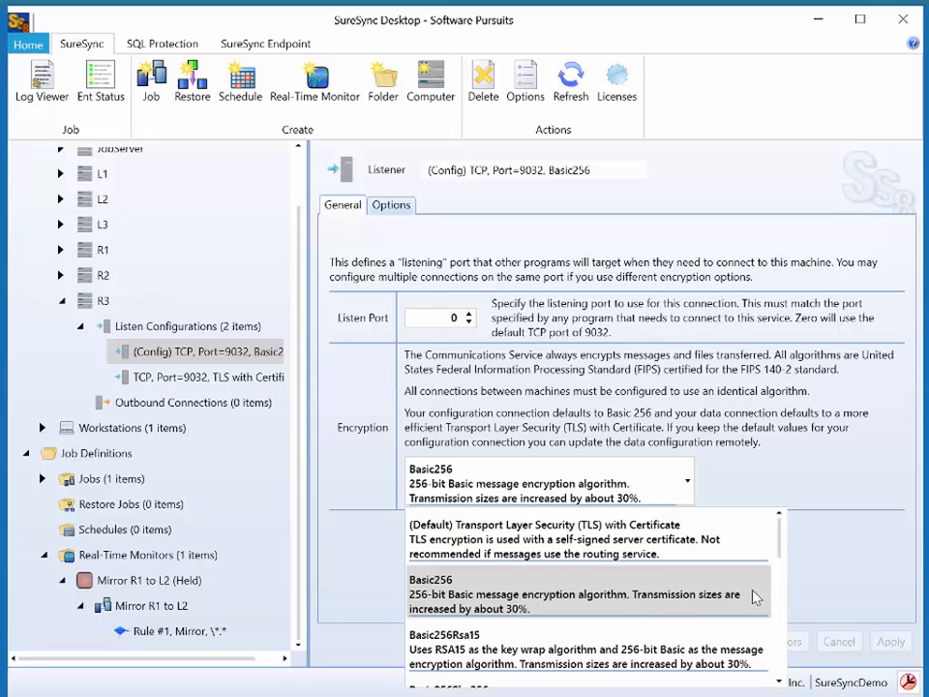
{"action": "left_click", "coordinate": [609, 384]}
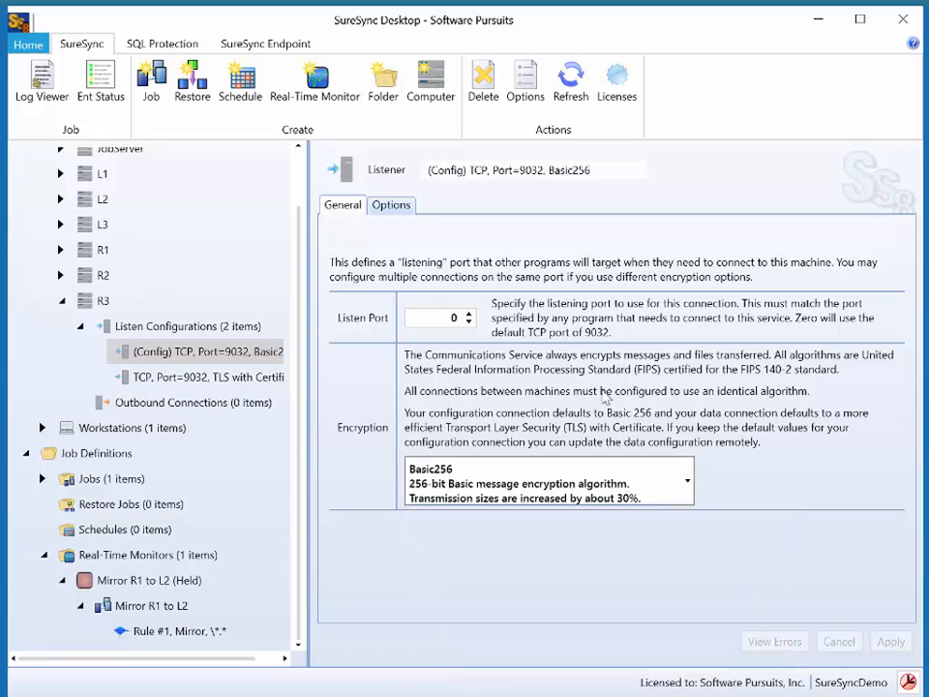
{"action": "left_click", "coordinate": [243, 381]}
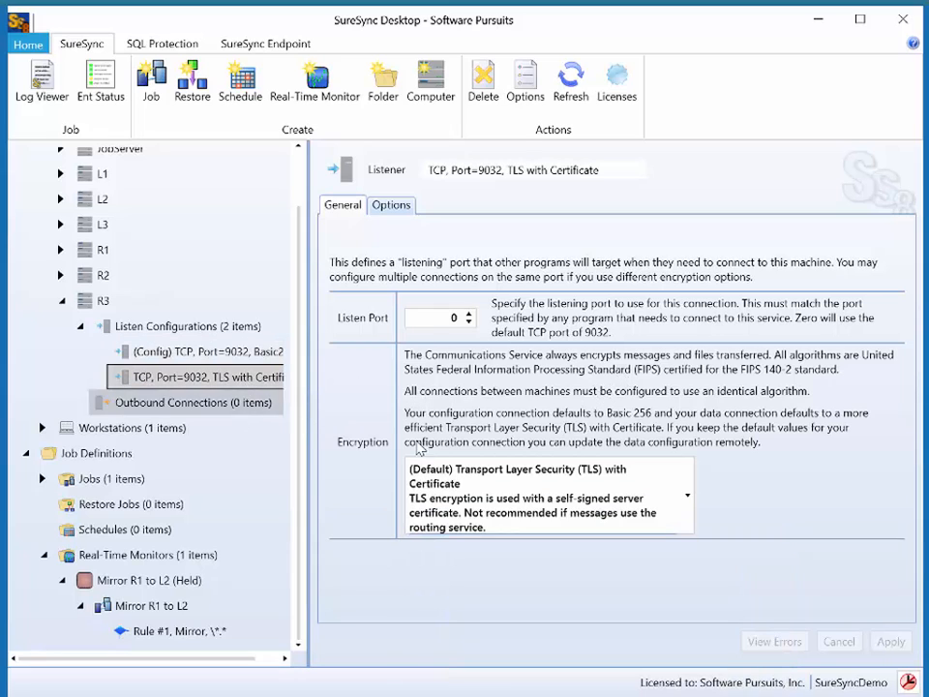
{"action": "left_click", "coordinate": [689, 499]}
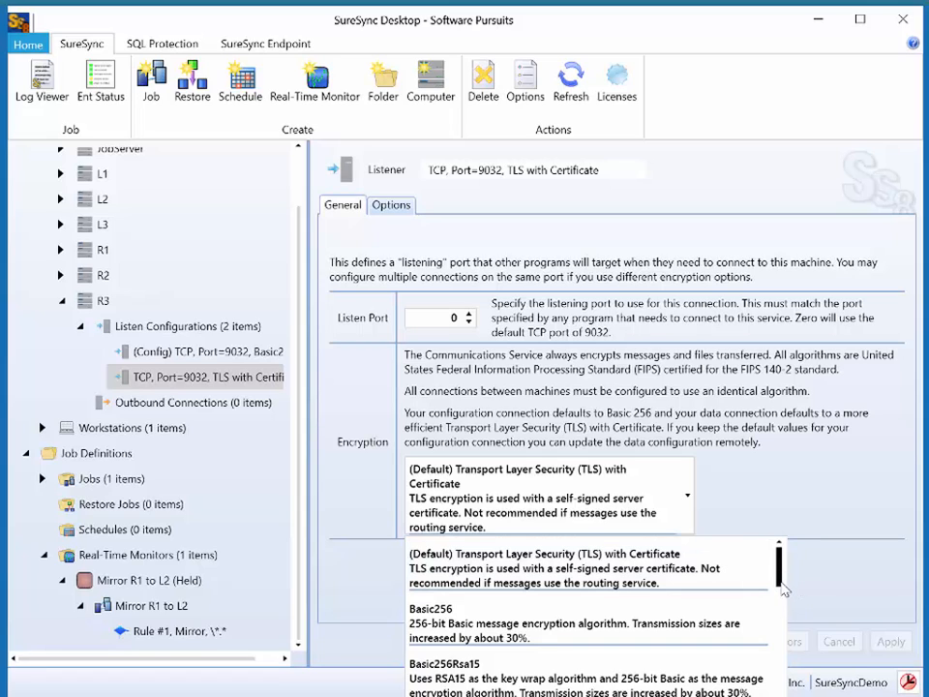
{"action": "scroll", "coordinate": [782, 576], "scroll_direction": "down", "scroll_amount": 1}
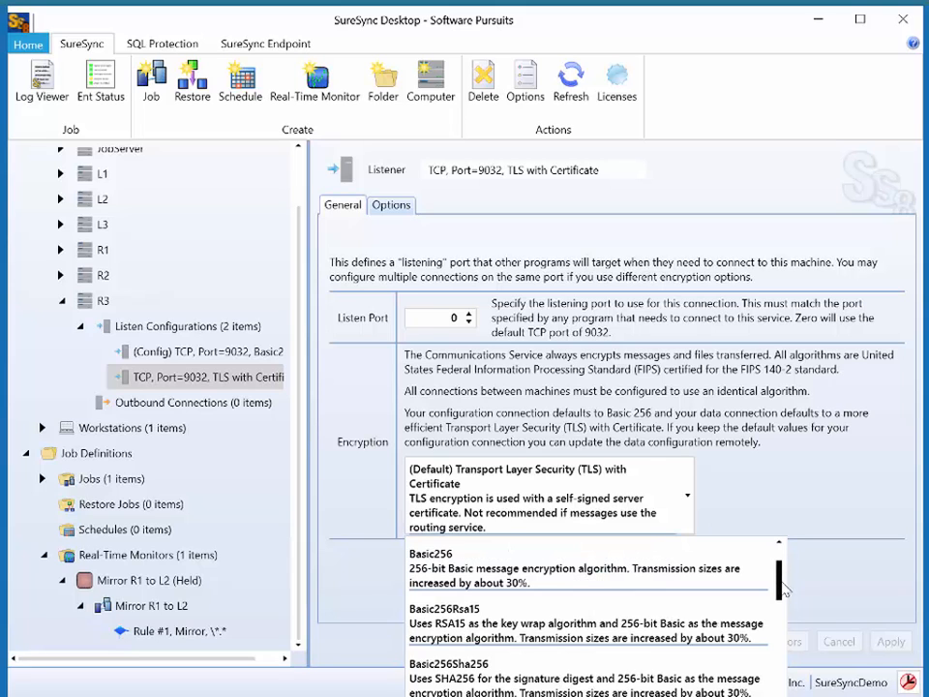
{"action": "scroll", "coordinate": [786, 595], "scroll_direction": "down", "scroll_amount": 3}
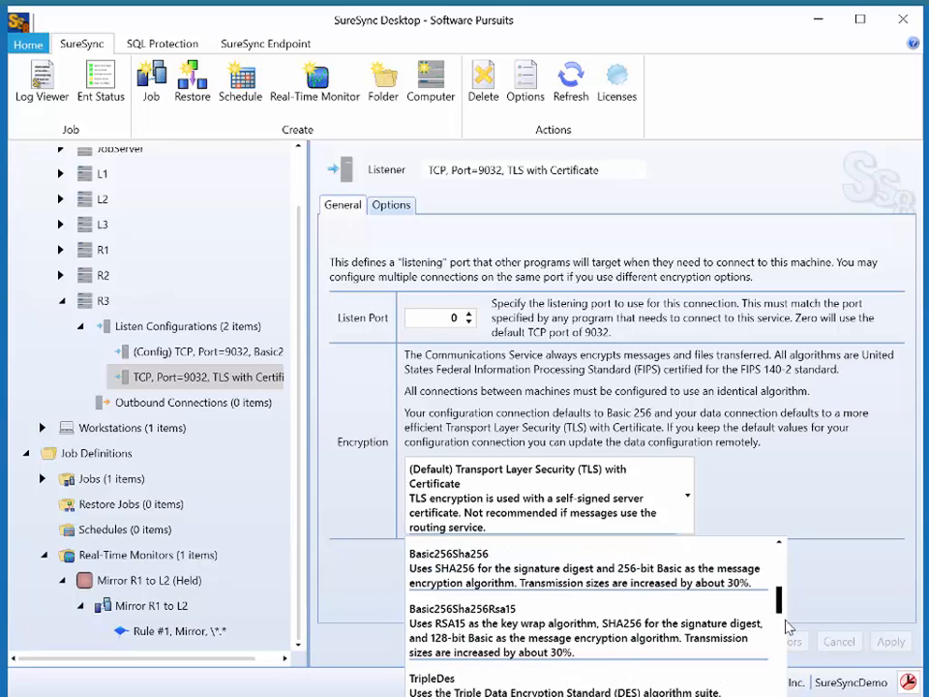
{"action": "scroll", "coordinate": [786, 637], "scroll_direction": "down", "scroll_amount": 5}
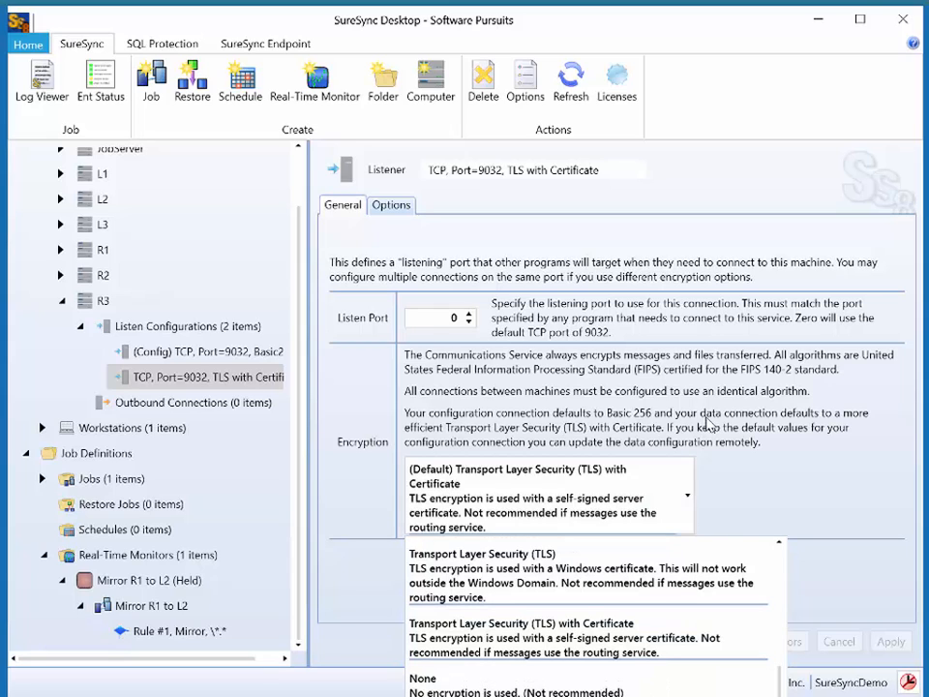
{"action": "left_click", "coordinate": [708, 423]}
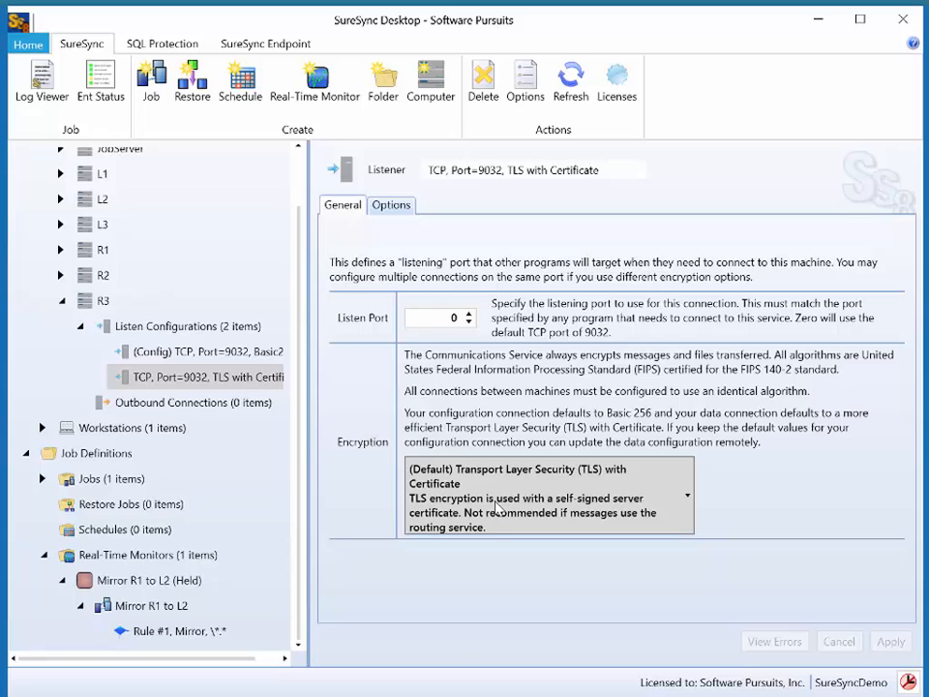